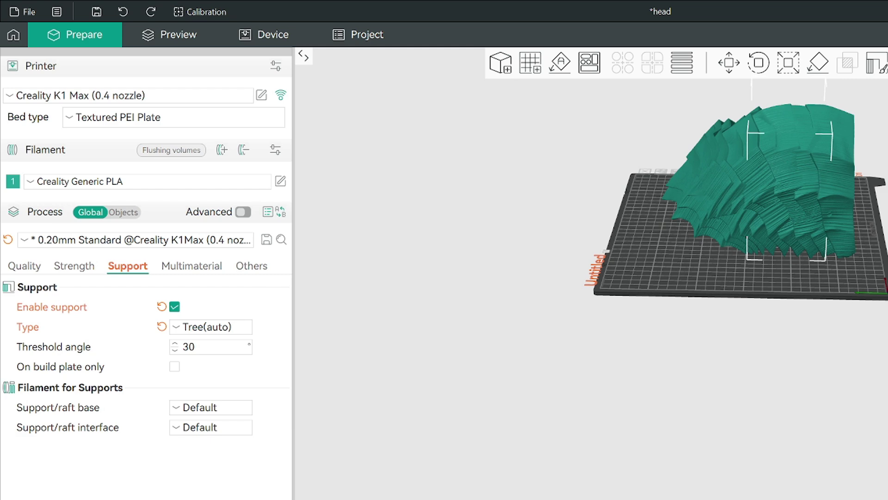
Step: Delete the surplus curved sections from the plate, keeping only two separate bands
{"action": "left_click_drag", "start_coordinate": [574, 351], "coordinate": [585, 391]}
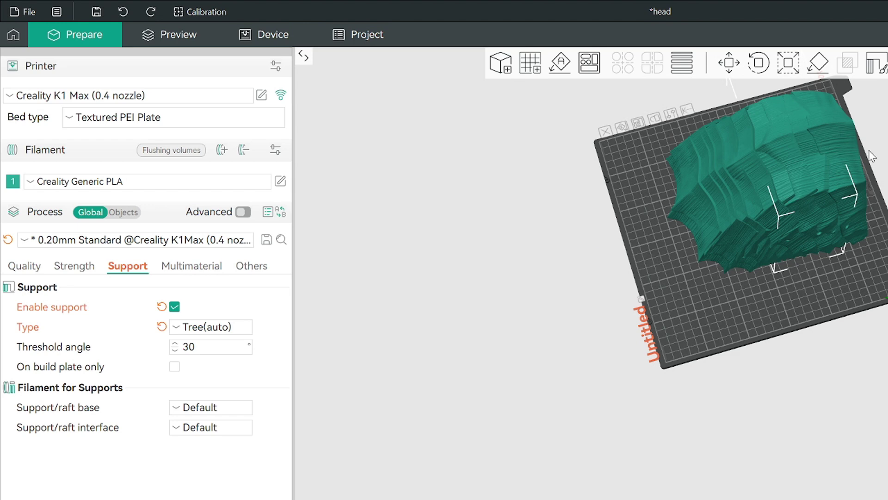
{"action": "left_click_drag", "start_coordinate": [887, 167], "coordinate": [832, 151]}
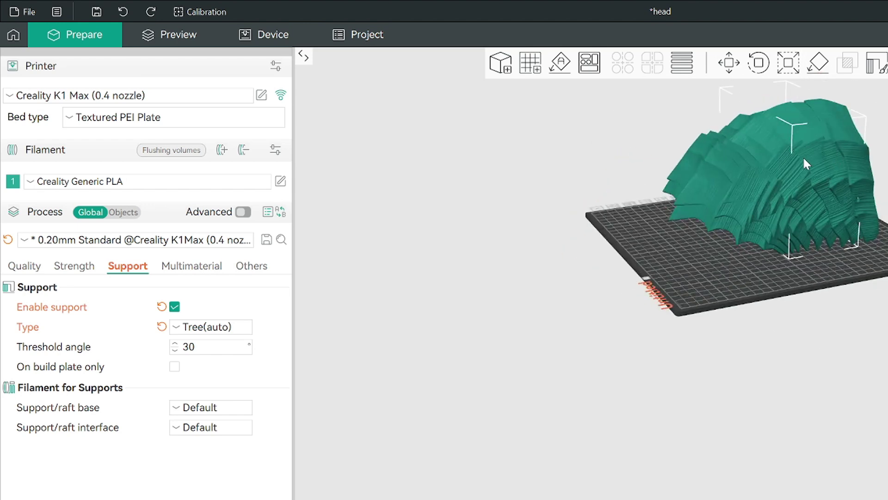
{"action": "left_click_drag", "start_coordinate": [797, 252], "coordinate": [751, 277]}
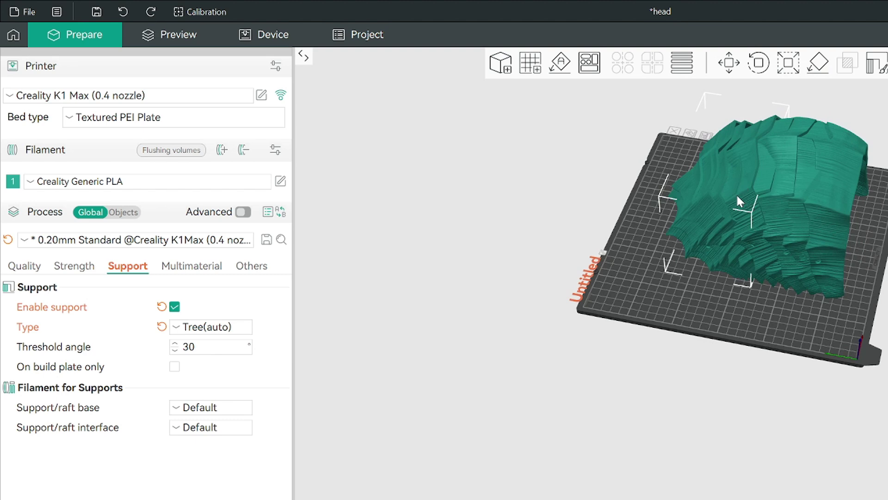
{"action": "key", "text": "Delete"}
{"action": "left_click", "coordinate": [695, 186]}
{"action": "key", "text": "Delete"}
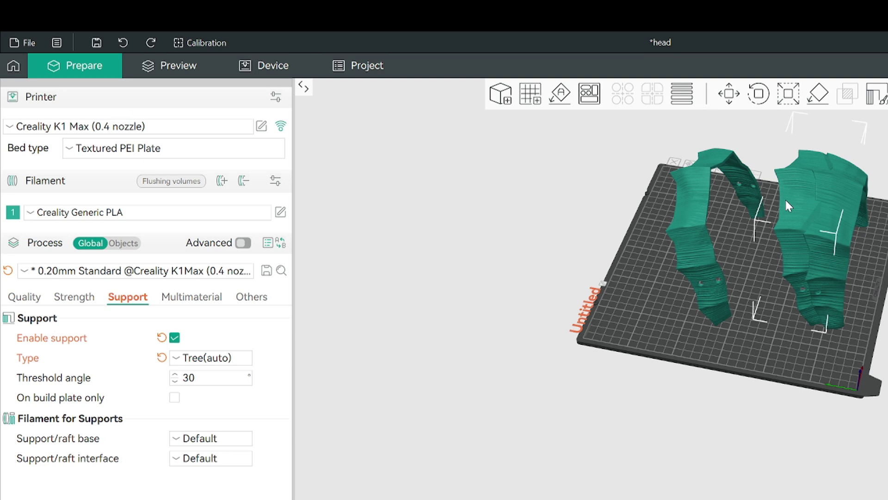
{"action": "key", "text": "Delete"}
Step: Auto-orient the first curved band so that its flat edge lies on the build plate
{"action": "left_click_drag", "start_coordinate": [773, 210], "coordinate": [709, 177]}
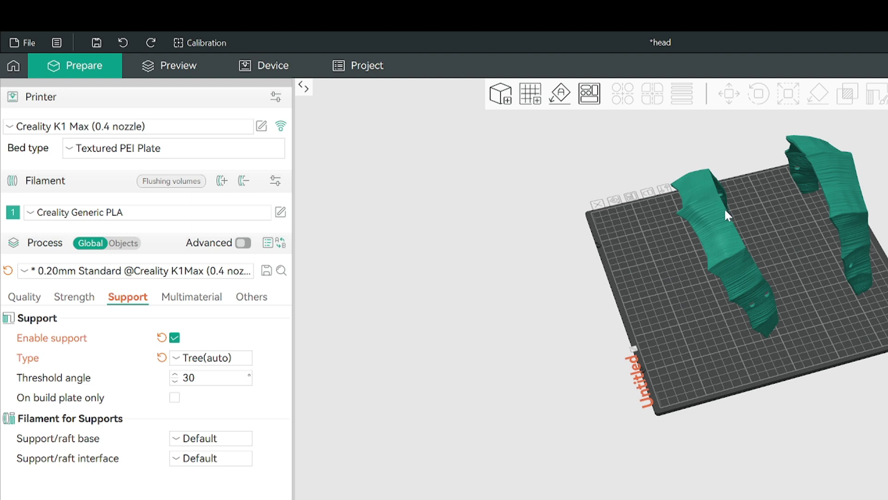
{"action": "left_click", "coordinate": [707, 206]}
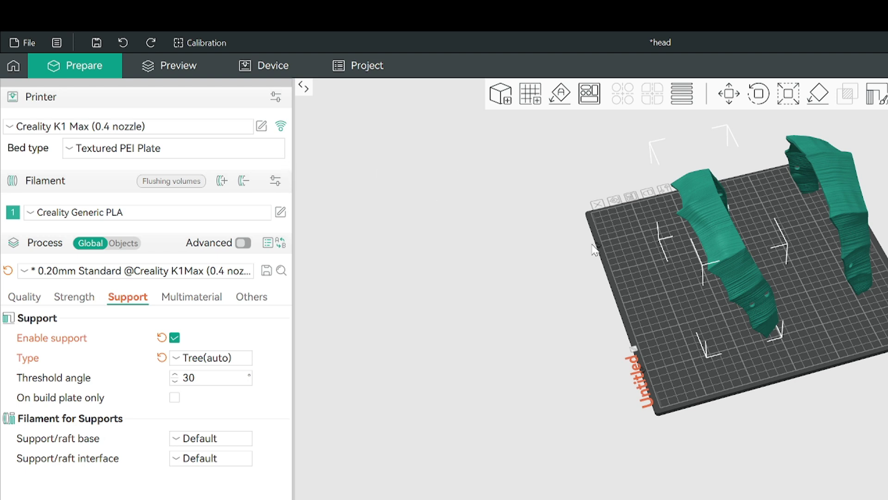
{"action": "left_click", "coordinate": [559, 101]}
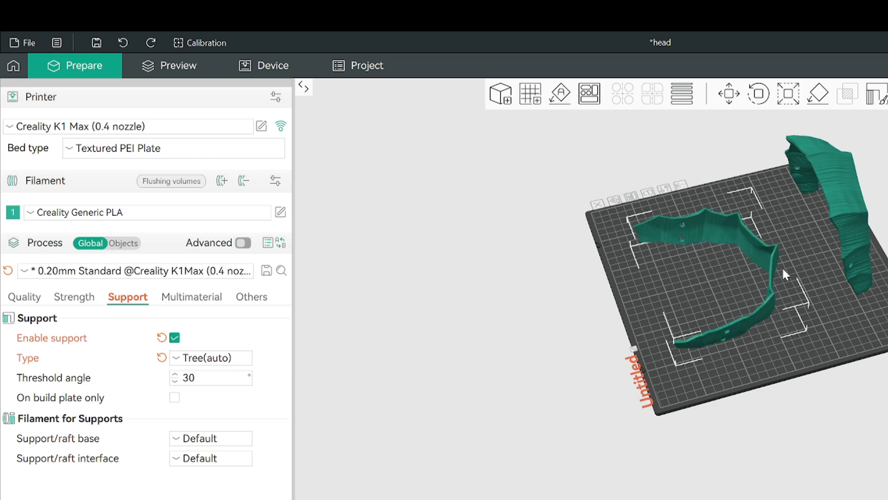
Step: Examine from several angles how the flat underside of the oriented band sits on the build plate
{"action": "left_click_drag", "start_coordinate": [823, 321], "coordinate": [811, 304]}
{"action": "scroll", "coordinate": [809, 303], "scroll_direction": "up", "scroll_amount": 4}
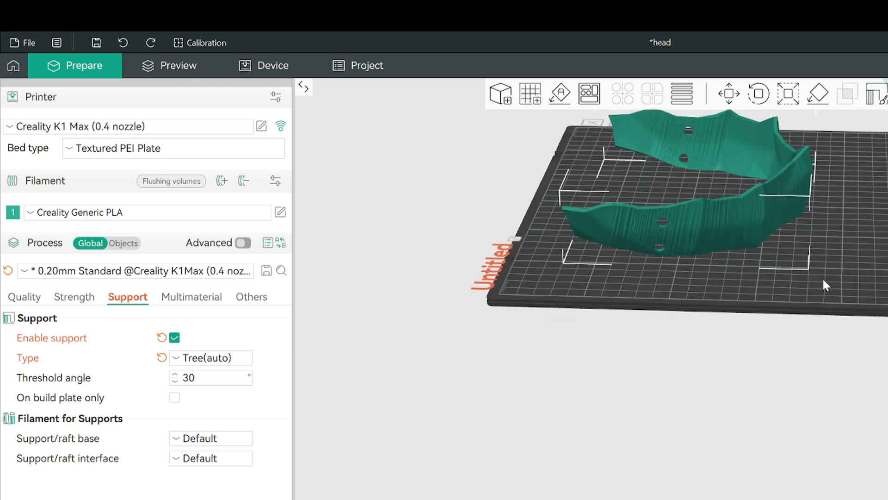
{"action": "left_click_drag", "start_coordinate": [824, 280], "coordinate": [602, 270]}
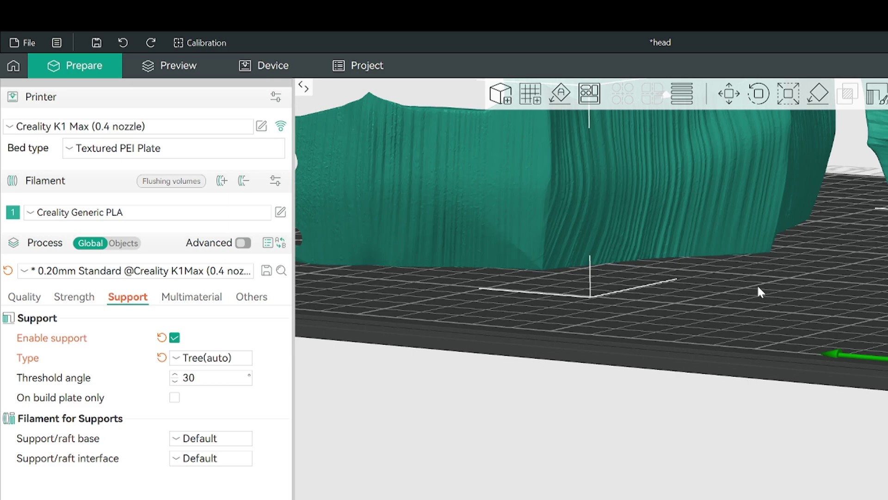
{"action": "left_click_drag", "start_coordinate": [759, 297], "coordinate": [791, 298]}
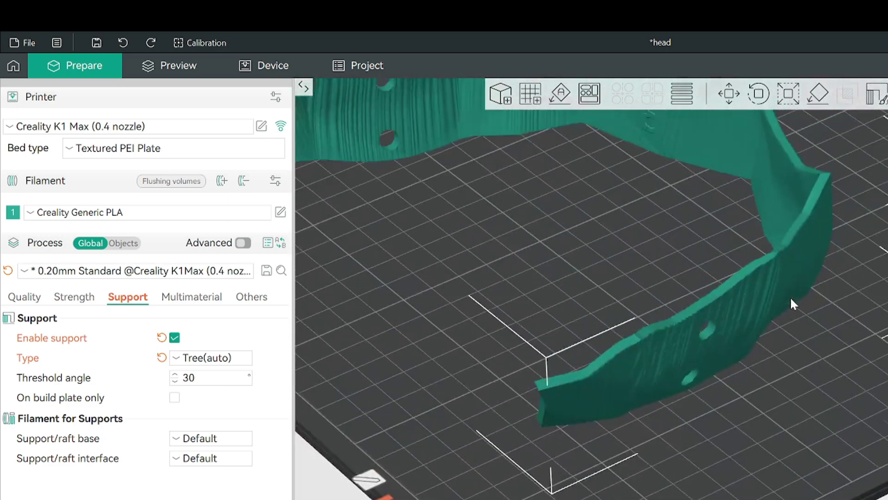
{"action": "scroll", "coordinate": [791, 298], "scroll_direction": "down", "scroll_amount": 2}
{"action": "left_click_drag", "start_coordinate": [861, 290], "coordinate": [837, 284]}
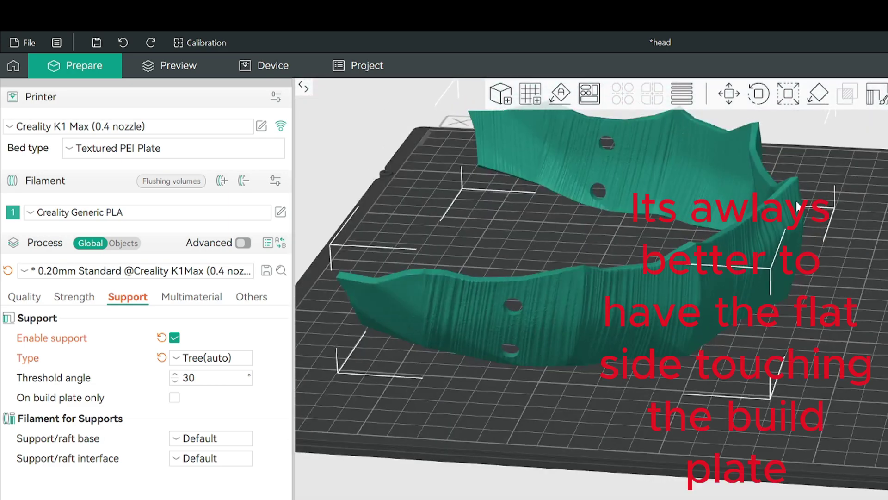
{"action": "left_click_drag", "start_coordinate": [611, 234], "coordinate": [793, 210]}
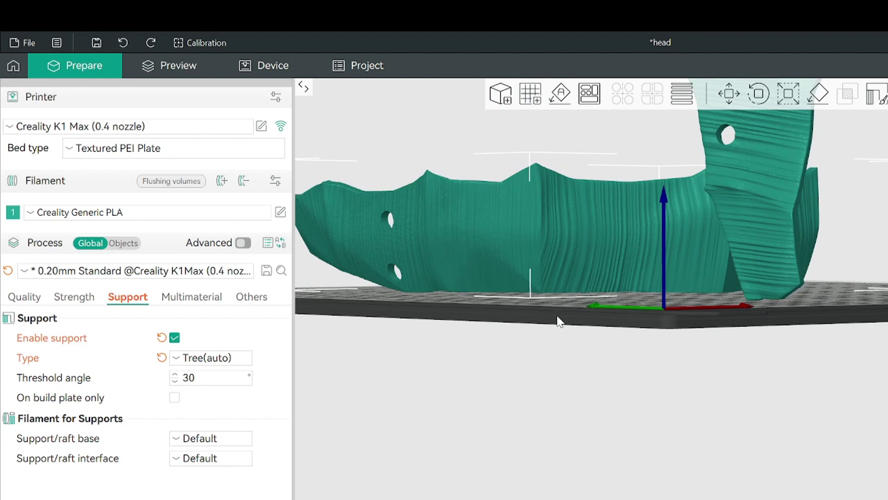
{"action": "left_click_drag", "start_coordinate": [557, 316], "coordinate": [604, 319]}
{"action": "scroll", "coordinate": [730, 277], "scroll_direction": "down", "scroll_amount": 3}
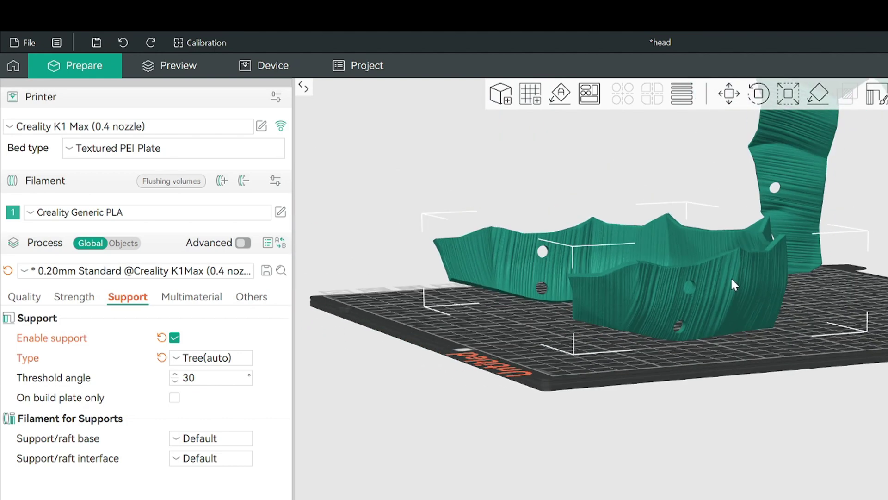
{"action": "scroll", "coordinate": [735, 283], "scroll_direction": "down", "scroll_amount": 1}
{"action": "left_click_drag", "start_coordinate": [887, 319], "coordinate": [883, 305]}
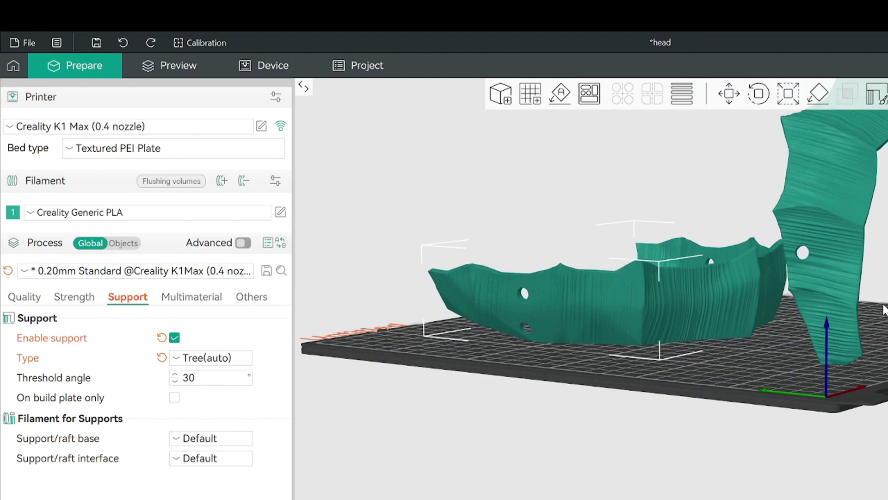
Step: Auto-orient the second, upright band so that its flat edge also lies on the build plate
{"action": "scroll", "coordinate": [883, 305], "scroll_direction": "down", "scroll_amount": 3}
{"action": "left_click", "coordinate": [710, 154]}
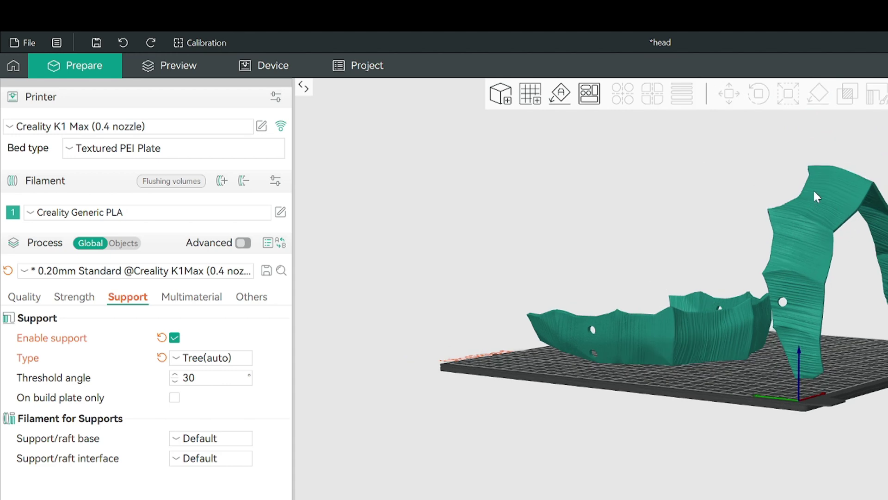
{"action": "left_click", "coordinate": [818, 199]}
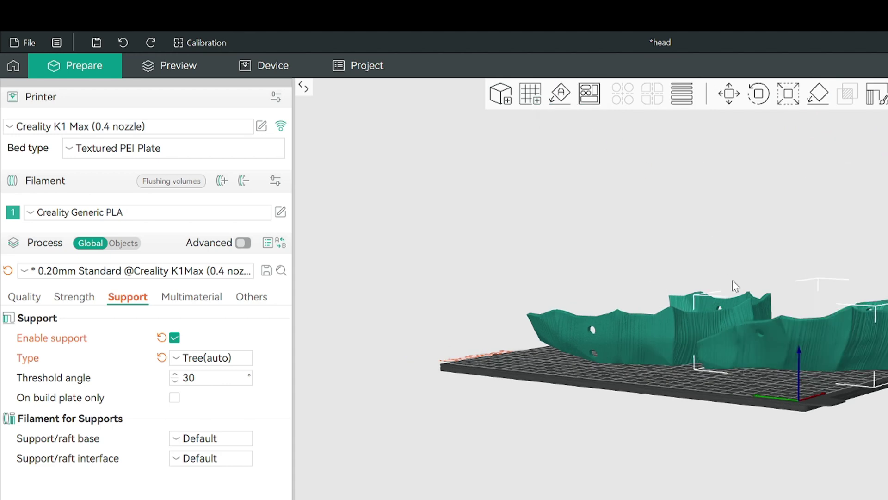
{"action": "scroll", "coordinate": [814, 358], "scroll_direction": "up", "scroll_amount": 5}
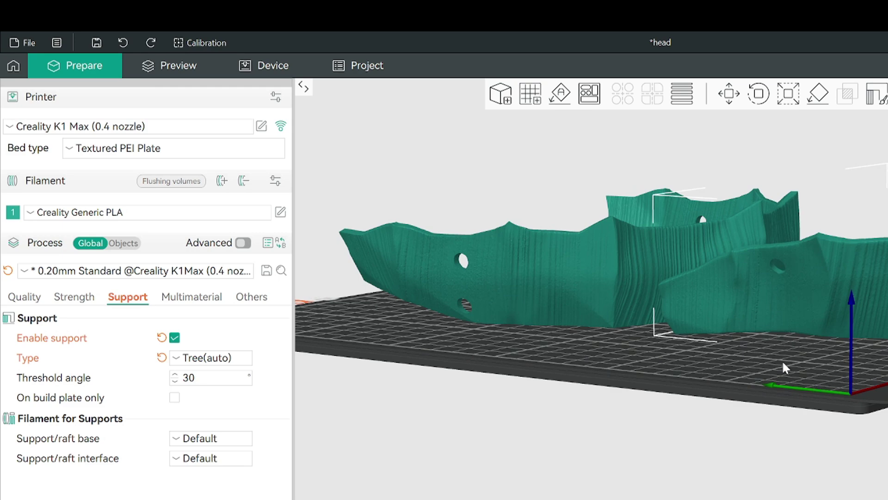
{"action": "mouse_move", "coordinate": [778, 356]}
{"action": "left_mouse_down"}
{"action": "mouse_move", "coordinate": [814, 374]}
{"action": "mouse_move", "coordinate": [831, 367]}
{"action": "mouse_move", "coordinate": [768, 356]}
{"action": "left_mouse_up"}
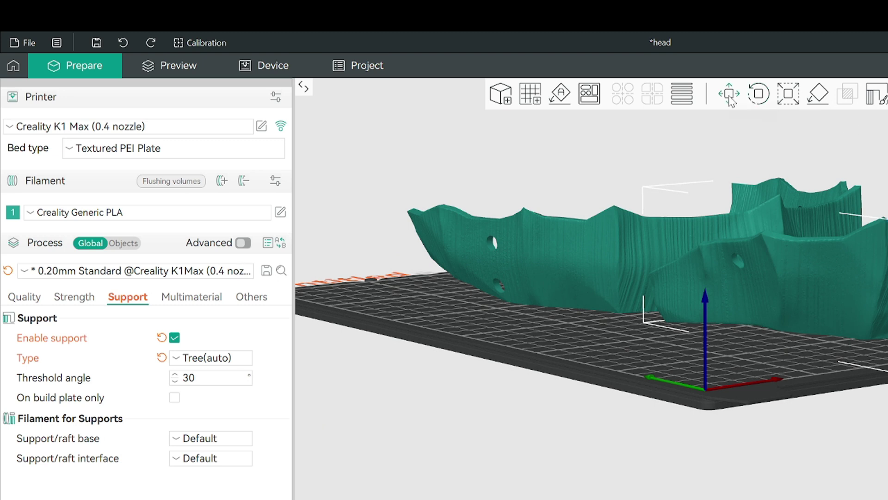
Step: Move the second band to about X 144.7, Y 84.4 and the first band to about X 148.9, Y 194.8
{"action": "left_click", "coordinate": [758, 95]}
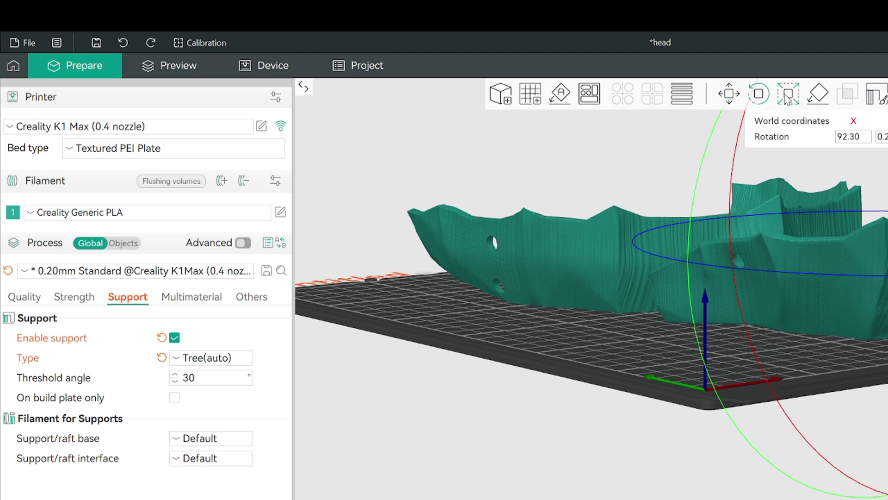
{"action": "left_click", "coordinate": [729, 94]}
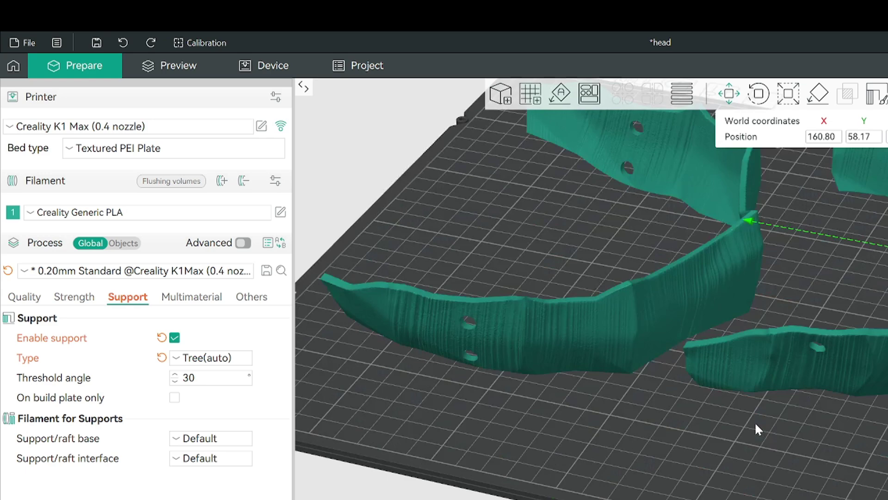
{"action": "left_click_drag", "start_coordinate": [755, 424], "coordinate": [814, 324]}
{"action": "left_click_drag", "start_coordinate": [759, 377], "coordinate": [701, 369]}
{"action": "left_click_drag", "start_coordinate": [708, 424], "coordinate": [754, 432]}
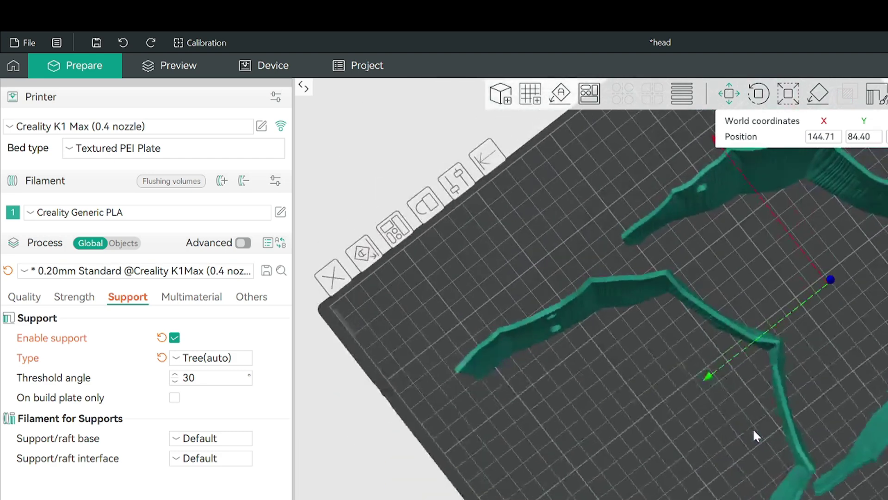
{"action": "left_click_drag", "start_coordinate": [745, 337], "coordinate": [733, 329]}
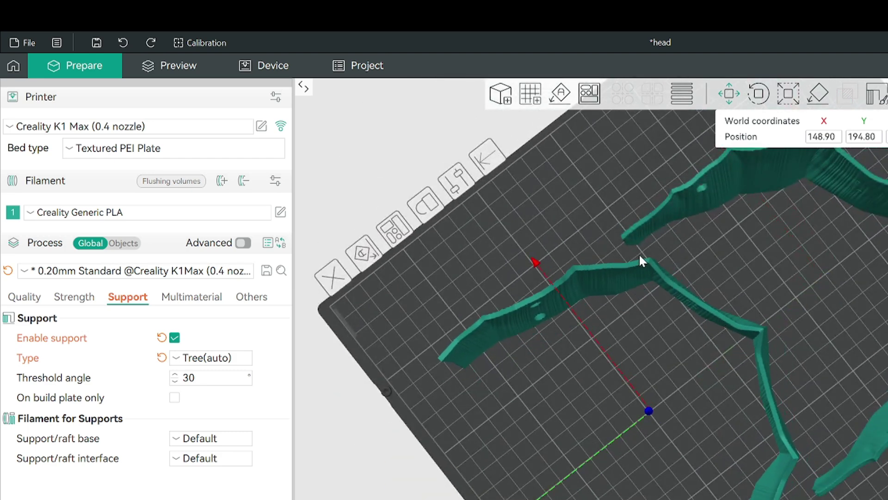
{"action": "scroll", "coordinate": [630, 262], "scroll_direction": "up", "scroll_amount": 2}
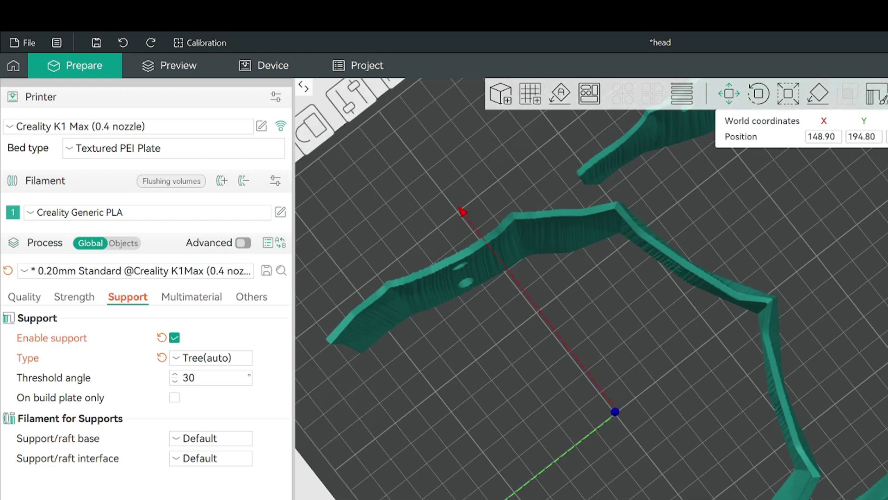
{"action": "left_click_drag", "start_coordinate": [630, 333], "coordinate": [620, 272]}
{"action": "left_click_drag", "start_coordinate": [819, 499], "coordinate": [863, 427]}
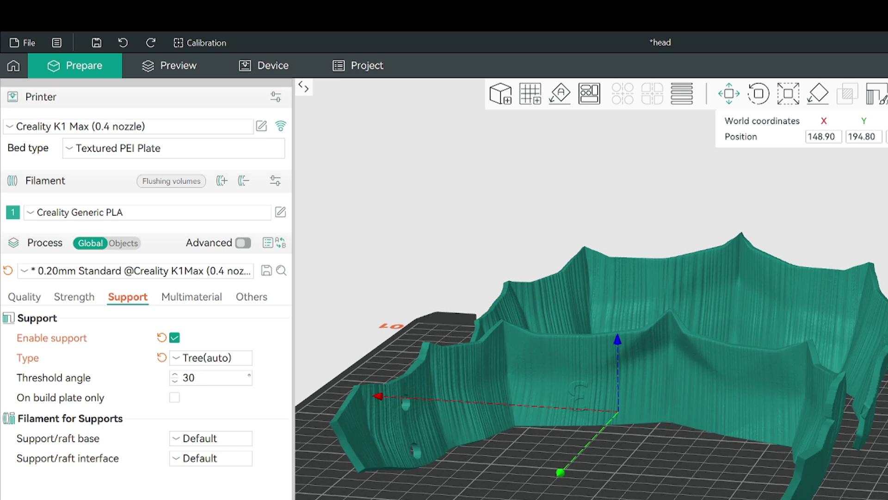
{"action": "left_click_drag", "start_coordinate": [874, 449], "coordinate": [827, 445]}
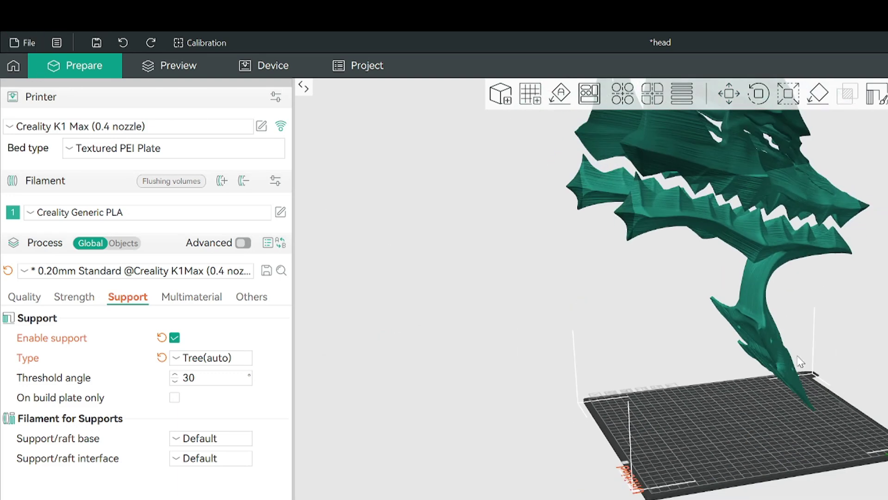
Step: Split the complete dragon head model into separate pieces
{"action": "left_click_drag", "start_coordinate": [886, 361], "coordinate": [883, 402]}
{"action": "left_click_drag", "start_coordinate": [884, 314], "coordinate": [872, 264]}
{"action": "left_click_drag", "start_coordinate": [869, 296], "coordinate": [757, 237]}
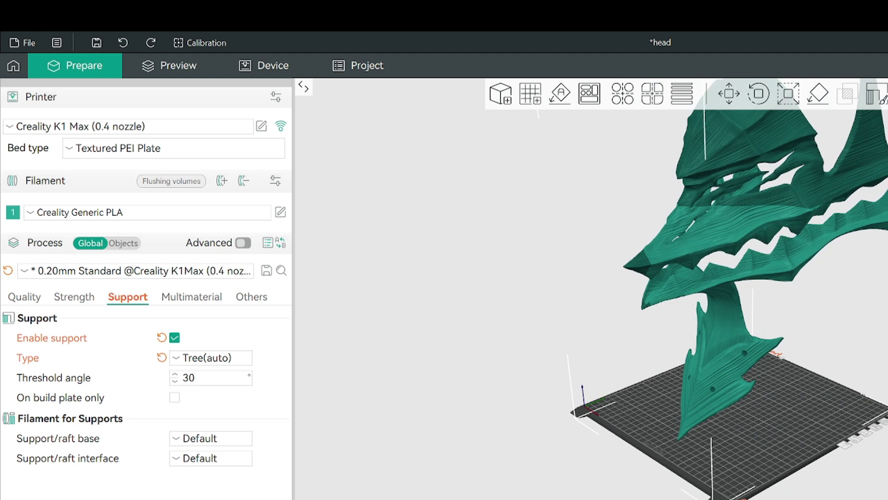
{"action": "left_click_drag", "start_coordinate": [737, 206], "coordinate": [754, 218]}
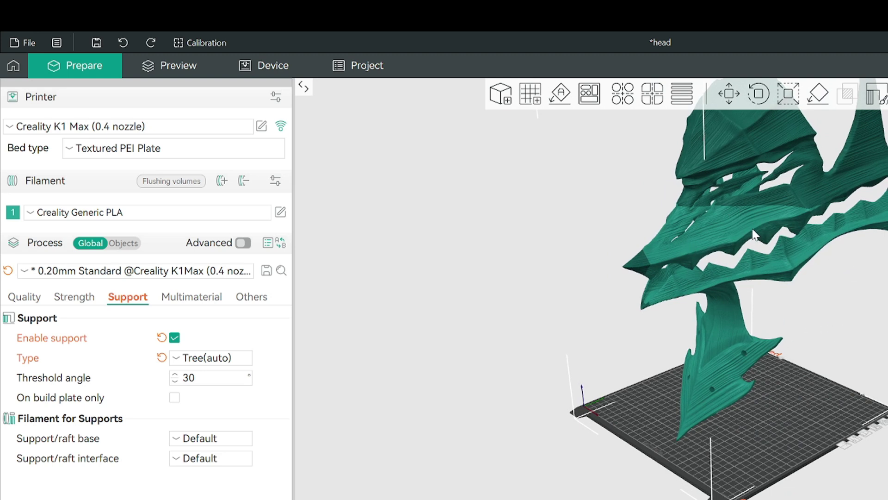
{"action": "right_click", "coordinate": [754, 225]}
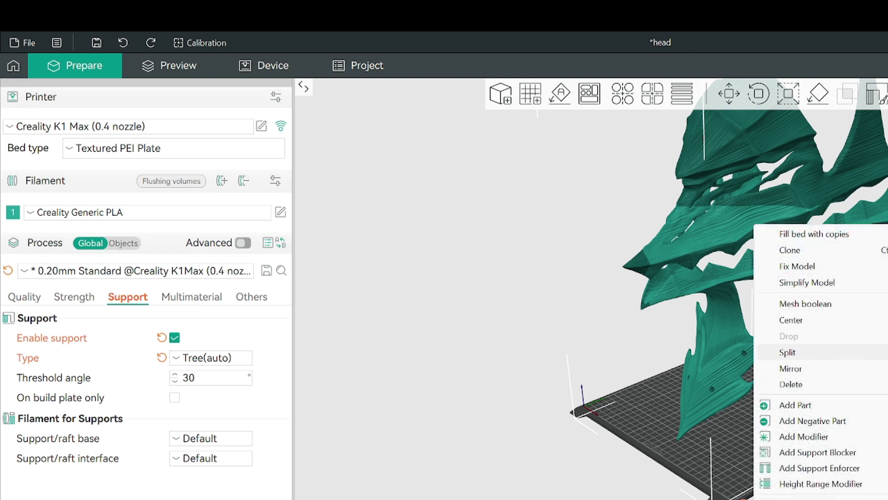
{"action": "left_click", "coordinate": [852, 353]}
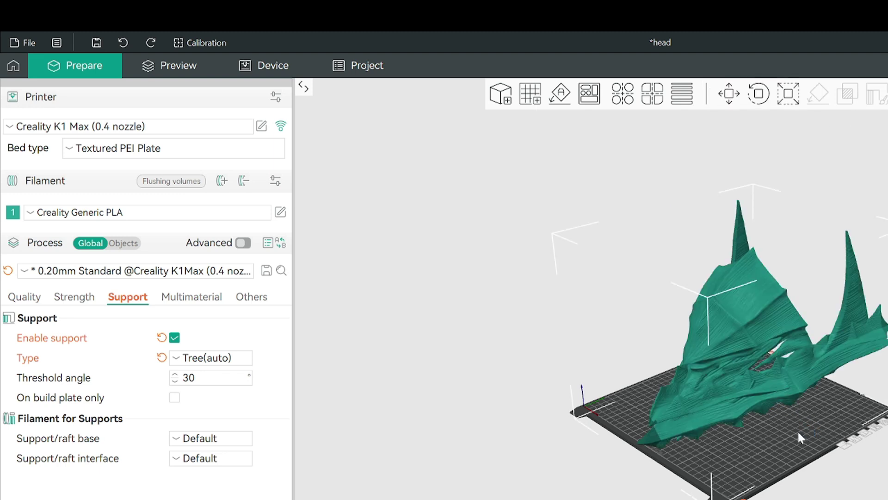
Step: Delete the horn, skull and other surplus head pieces, keeping the lower jaw piece head.stl_2
{"action": "left_click_drag", "start_coordinate": [823, 460], "coordinate": [849, 473]}
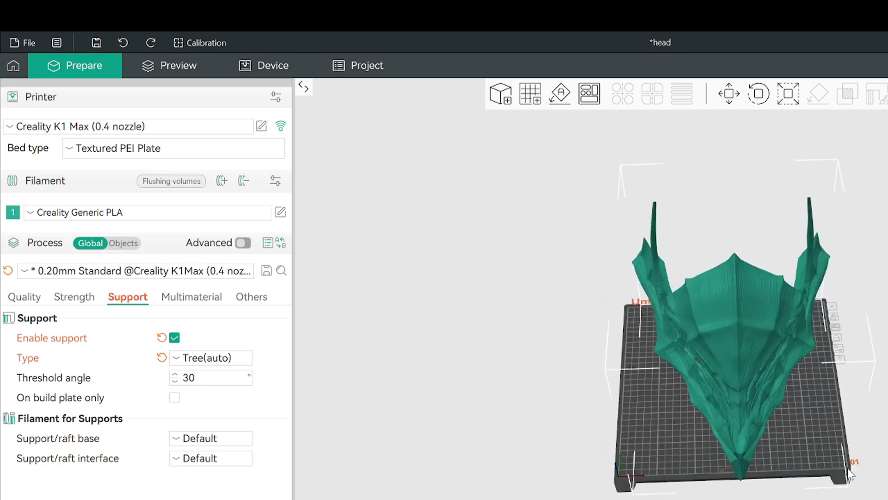
{"action": "left_click", "coordinate": [778, 315]}
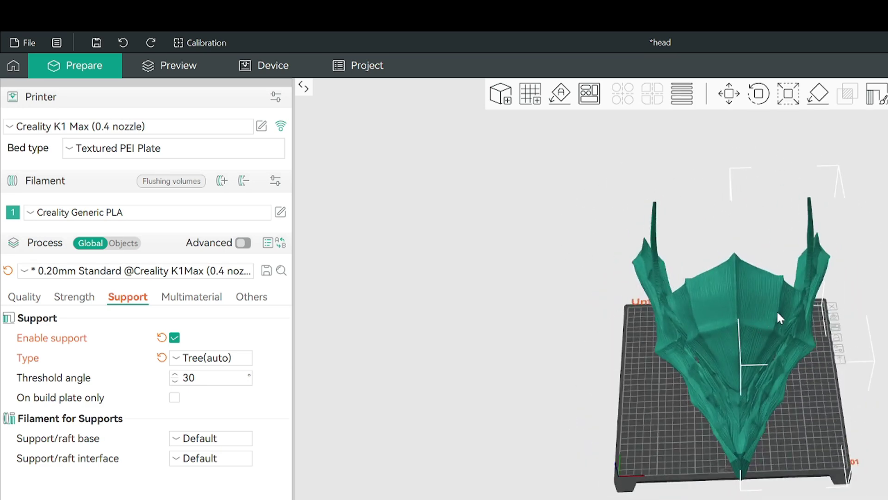
{"action": "left_click", "coordinate": [697, 293]}
{"action": "key", "text": "Delete"}
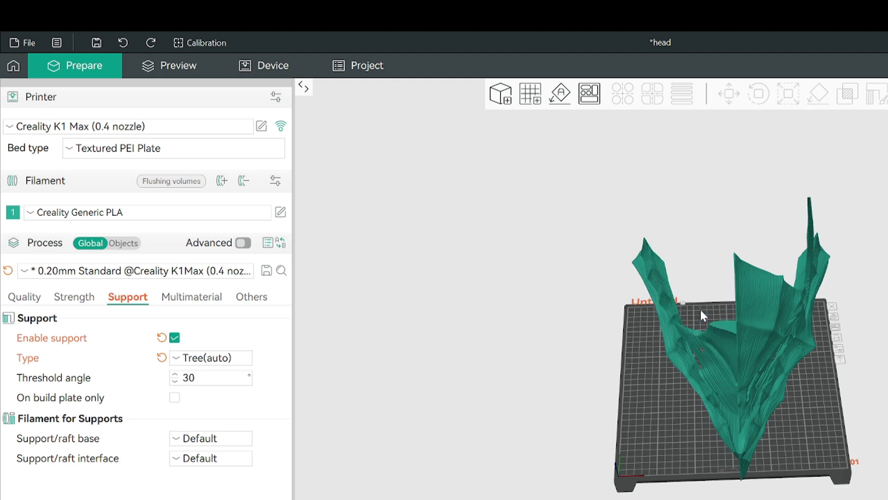
{"action": "left_click", "coordinate": [667, 315]}
{"action": "key", "text": "Delete"}
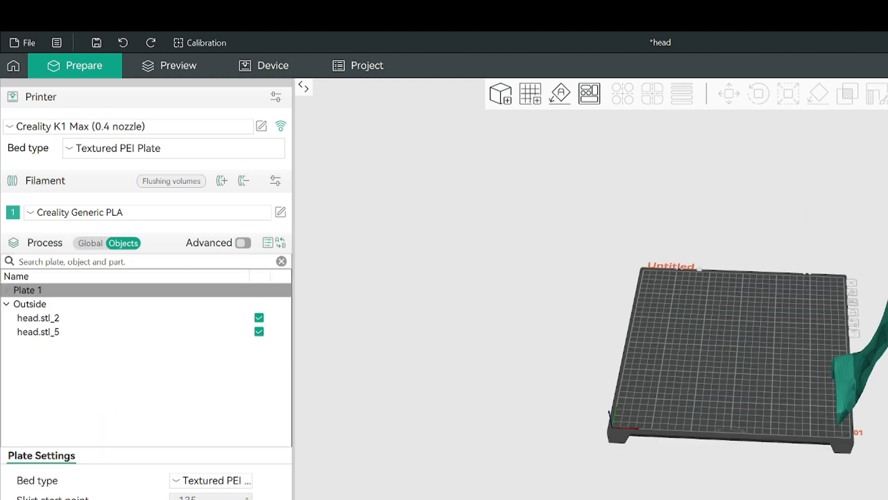
{"action": "left_click", "coordinate": [883, 333]}
{"action": "key", "text": "Delete"}
{"action": "mouse_move", "coordinate": [871, 352]}
{"action": "left_mouse_down"}
{"action": "mouse_move", "coordinate": [869, 377]}
{"action": "mouse_move", "coordinate": [872, 370]}
{"action": "left_mouse_up"}
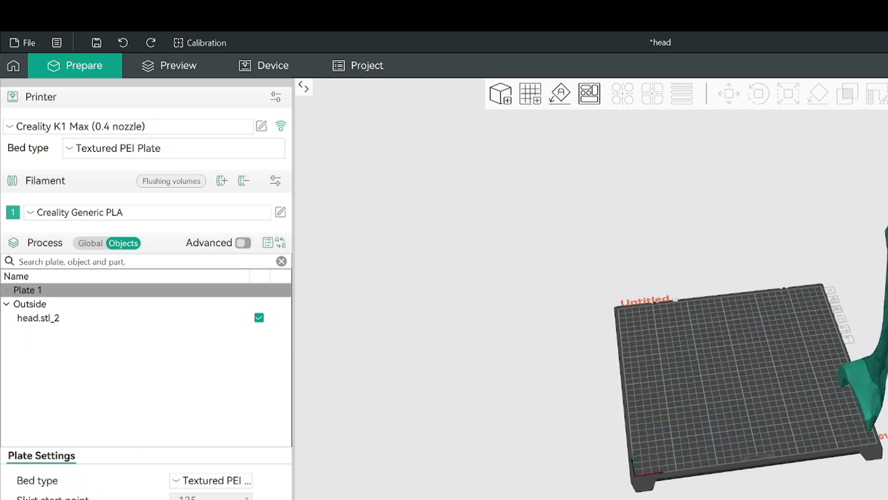
Step: Rotate the lower jaw piece head.stl_2 about the vertical axis so that it runs diagonally across the plate within its limits
{"action": "left_click", "coordinate": [723, 372]}
{"action": "left_click_drag", "start_coordinate": [691, 375], "coordinate": [870, 375]}
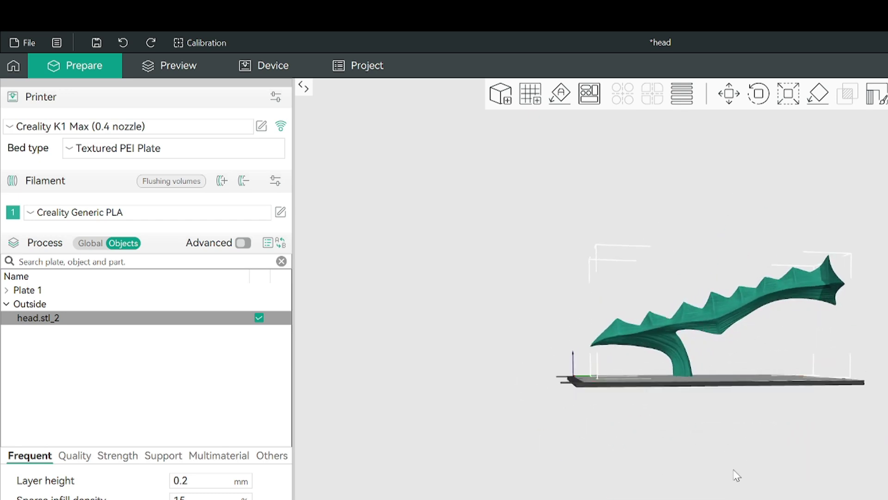
{"action": "left_click_drag", "start_coordinate": [733, 471], "coordinate": [766, 499]}
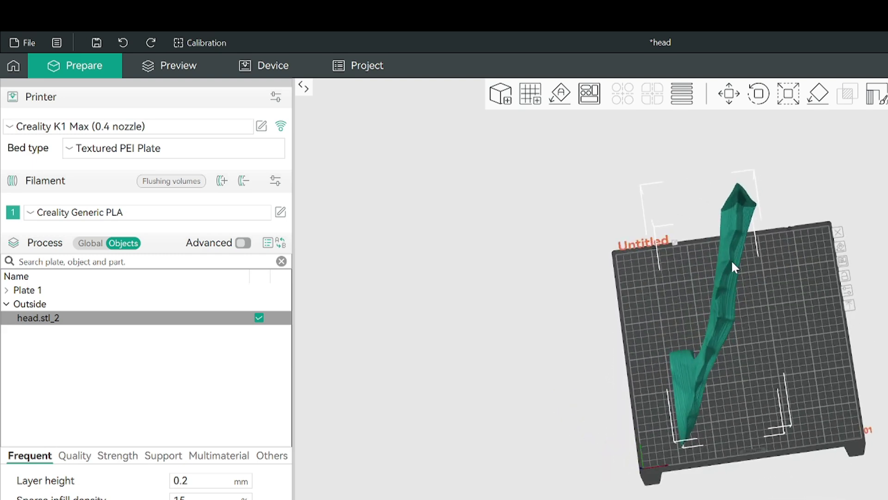
{"action": "left_click_drag", "start_coordinate": [730, 260], "coordinate": [786, 307]}
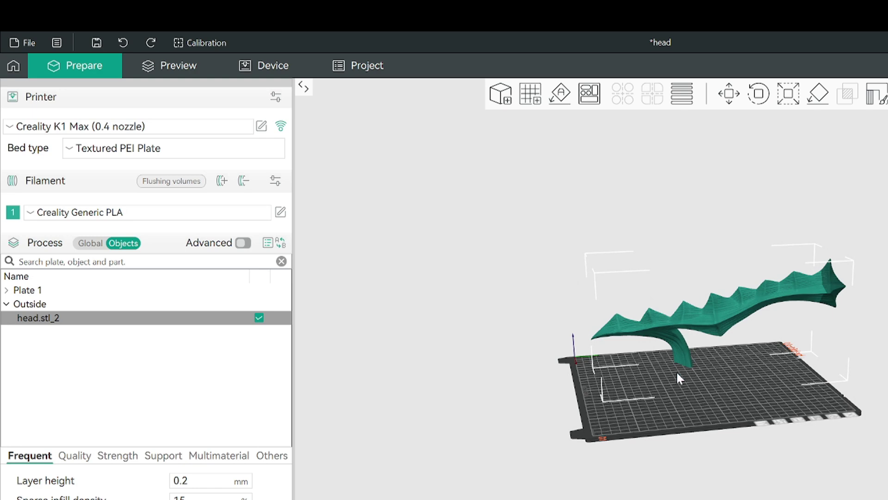
{"action": "left_click_drag", "start_coordinate": [678, 376], "coordinate": [708, 343]}
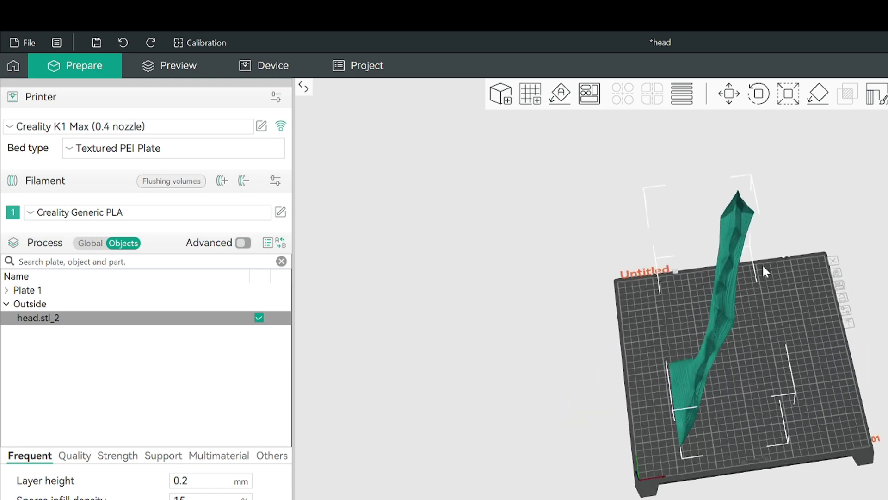
{"action": "left_click", "coordinate": [758, 93]}
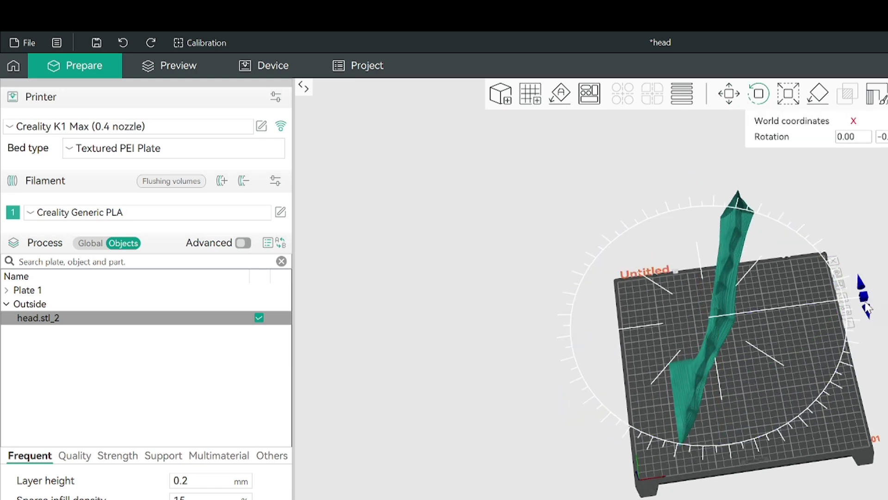
{"action": "left_click_drag", "start_coordinate": [866, 307], "coordinate": [835, 341]}
{"action": "left_click_drag", "start_coordinate": [824, 392], "coordinate": [827, 418]}
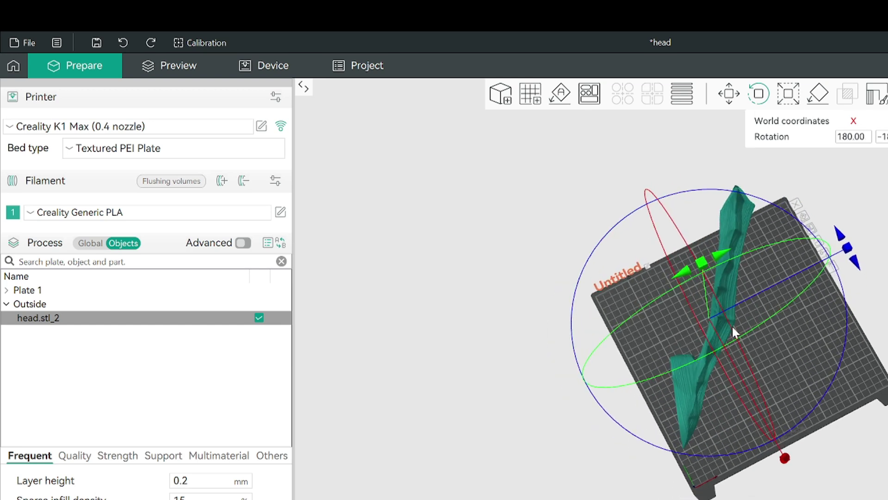
{"action": "left_click_drag", "start_coordinate": [725, 320], "coordinate": [759, 340]}
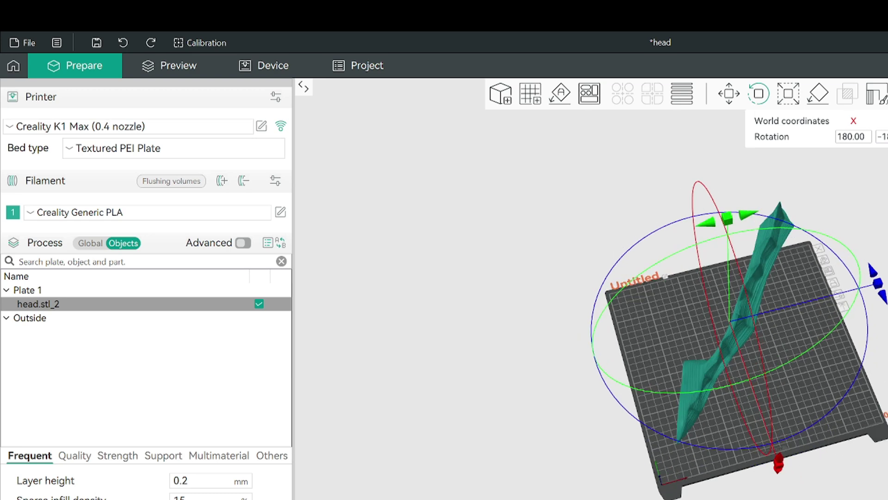
{"action": "mouse_move", "coordinate": [886, 409]}
{"action": "left_mouse_down"}
{"action": "mouse_move", "coordinate": [852, 384]}
{"action": "mouse_move", "coordinate": [887, 399]}
{"action": "left_mouse_up"}
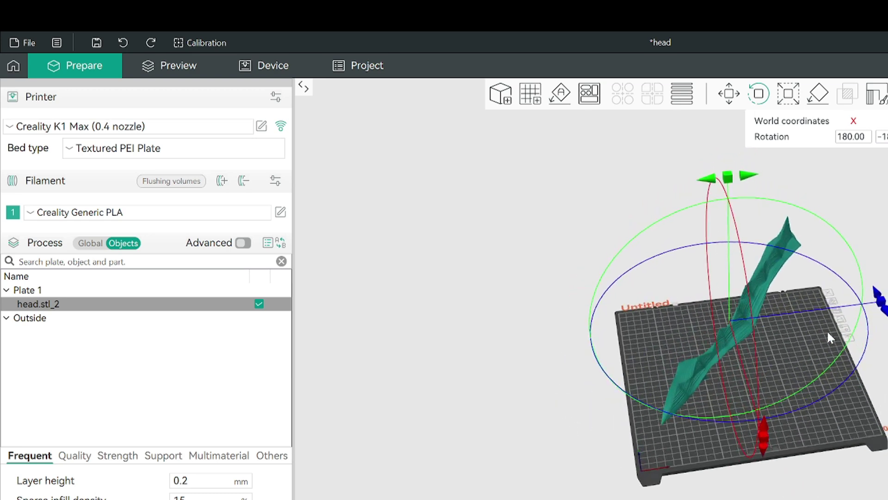
Step: Scale the lower jaw piece uniformly to 105% and check it from several sides
{"action": "left_click", "coordinate": [788, 94]}
{"action": "left_click", "coordinate": [827, 136]}
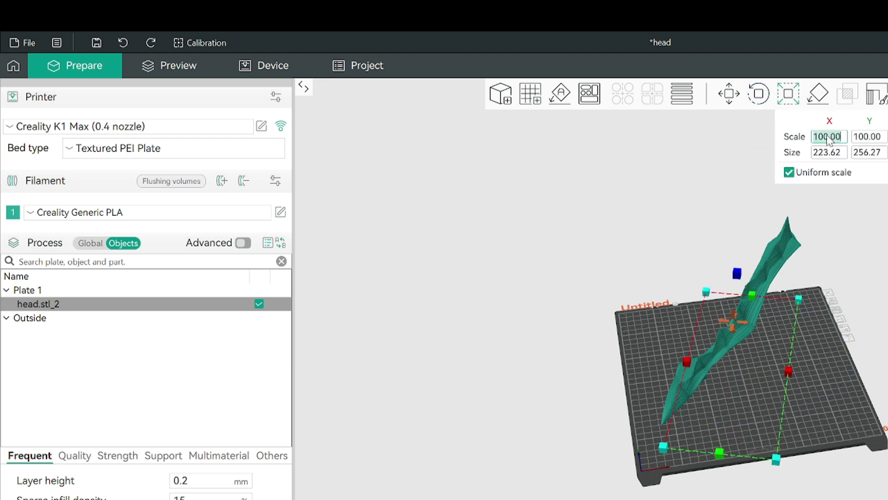
{"action": "type", "text": "105"}
{"action": "key", "text": "Return"}
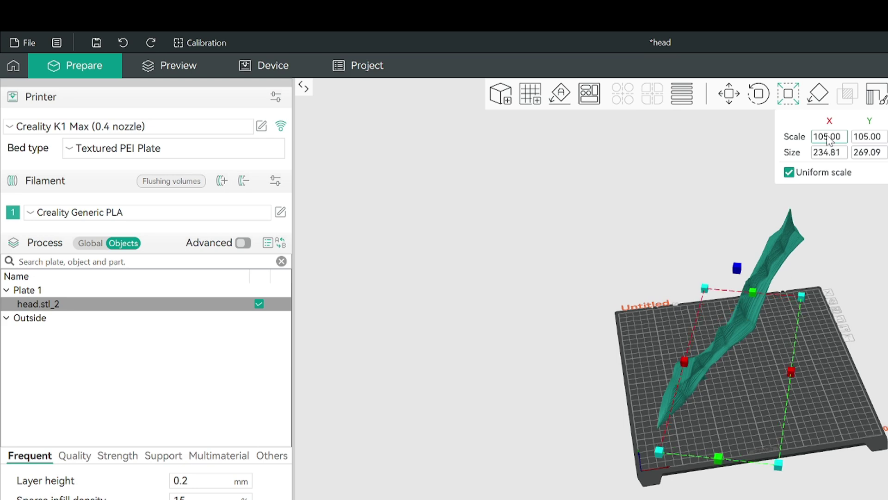
{"action": "left_click_drag", "start_coordinate": [532, 333], "coordinate": [630, 296]}
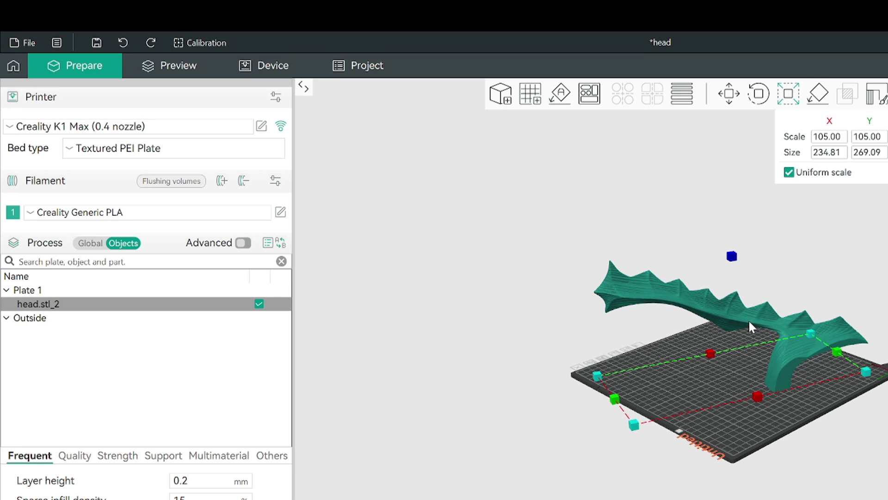
{"action": "scroll", "coordinate": [748, 319], "scroll_direction": "up", "scroll_amount": 5}
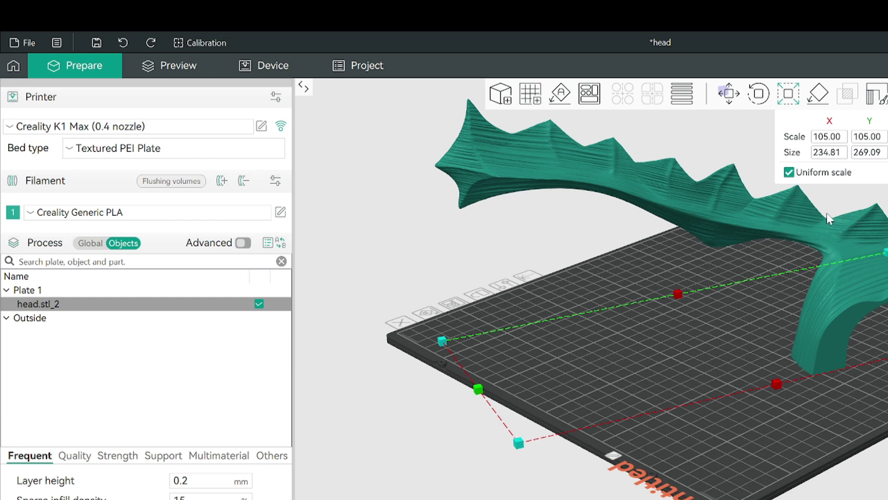
{"action": "left_click_drag", "start_coordinate": [694, 360], "coordinate": [794, 254]}
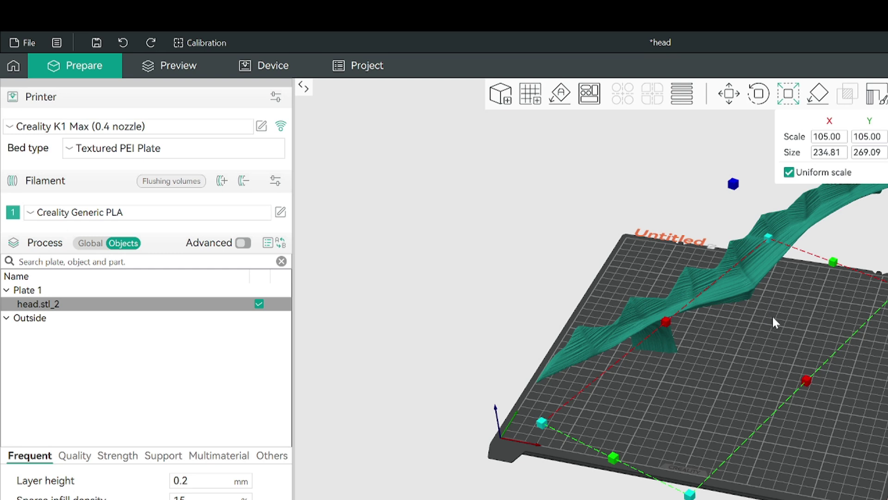
Step: Go back to the state in which the horned head piece head.stl_5 exists and delete the lower jaw piece head.stl_2
{"action": "key", "text": "r"}
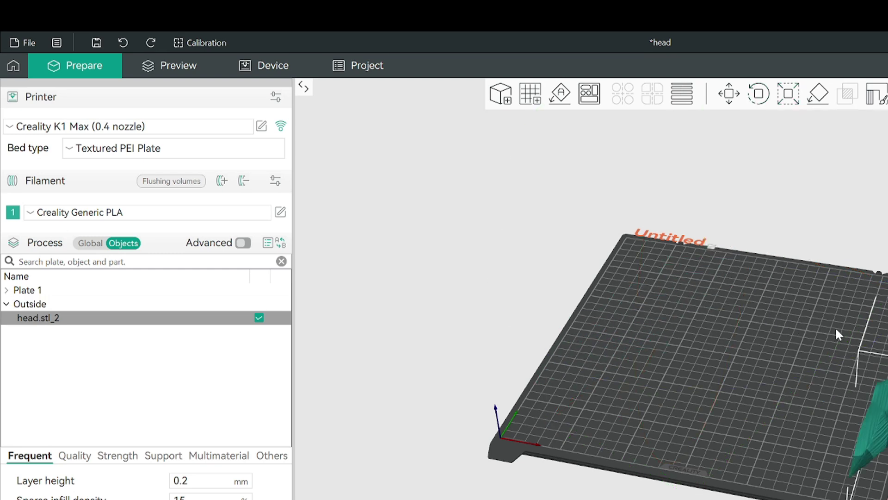
{"action": "key", "text": "ctrl+v"}
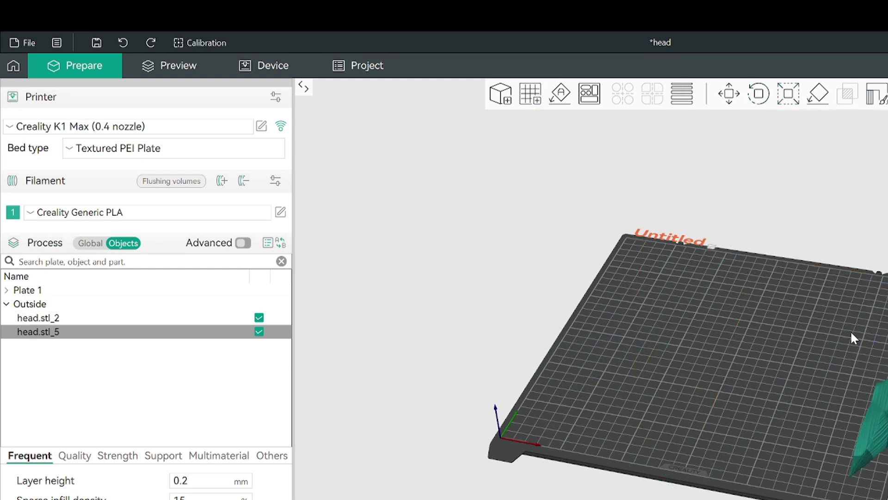
{"action": "scroll", "coordinate": [876, 330], "scroll_direction": "down", "scroll_amount": 1}
{"action": "left_click", "coordinate": [884, 401]}
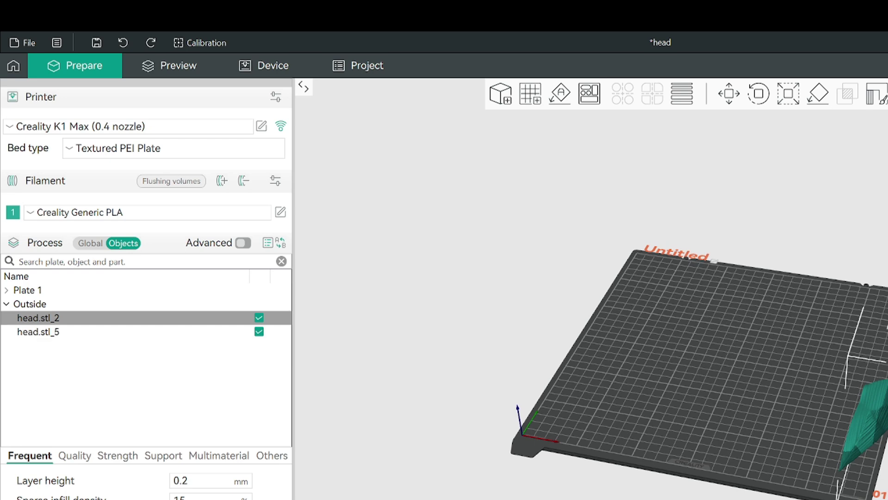
{"action": "key", "text": "Delete"}
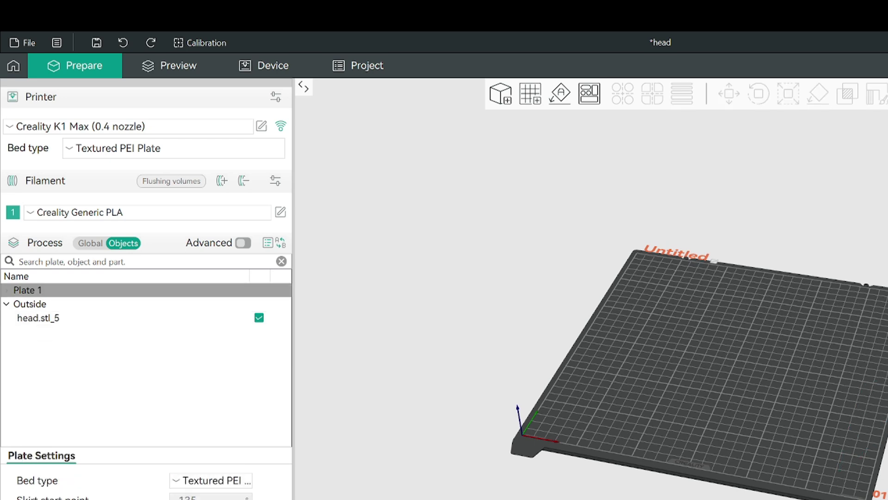
Step: Rotate the horned head piece head.stl_5 about the vertical axis so that it fits within the build plate
{"action": "left_click", "coordinate": [883, 324]}
{"action": "left_click_drag", "start_coordinate": [883, 324], "coordinate": [758, 407]}
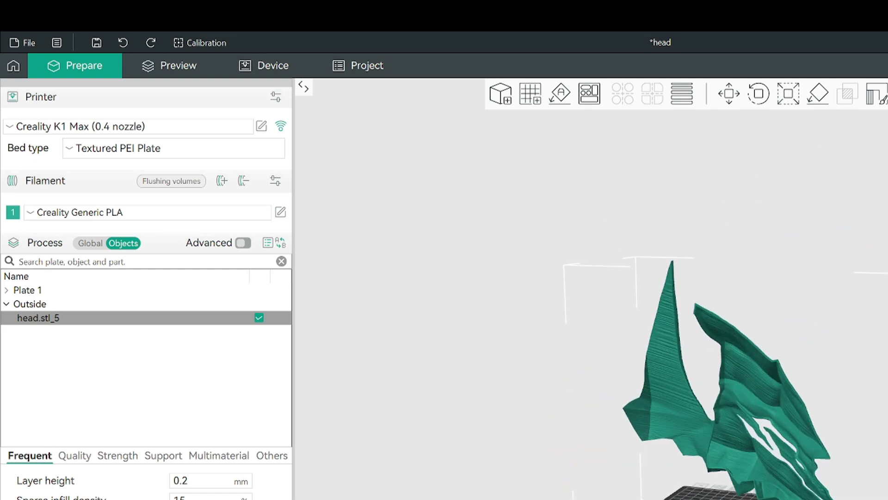
{"action": "mouse_move", "coordinate": [766, 344]}
{"action": "left_mouse_down"}
{"action": "mouse_move", "coordinate": [752, 359]}
{"action": "mouse_move", "coordinate": [768, 344]}
{"action": "mouse_move", "coordinate": [759, 338]}
{"action": "left_mouse_up"}
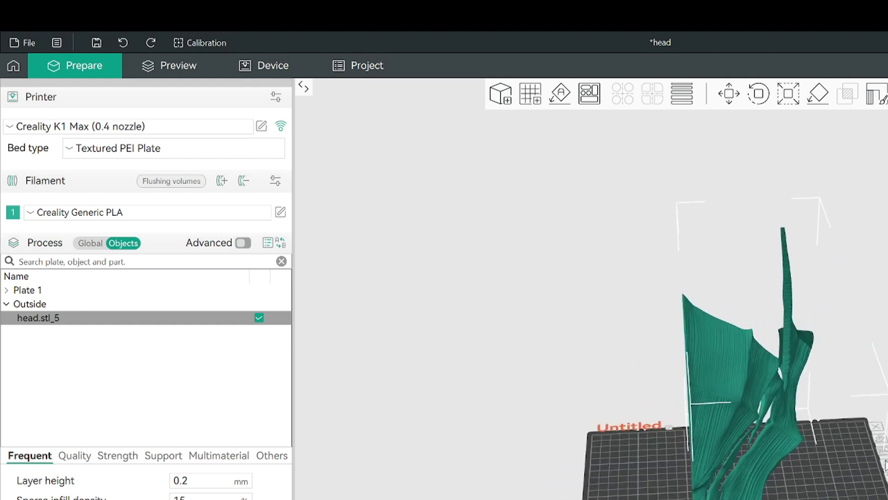
{"action": "left_click", "coordinate": [761, 95]}
{"action": "left_click_drag", "start_coordinate": [620, 426], "coordinate": [537, 407]}
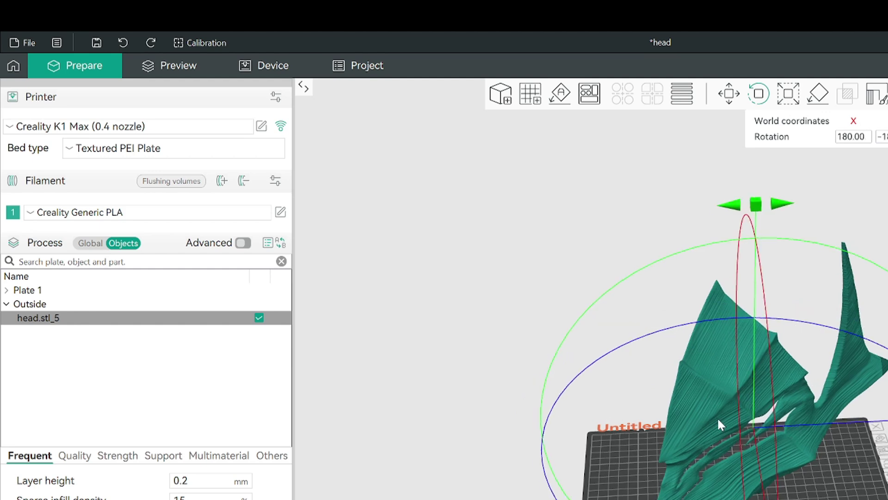
{"action": "left_click_drag", "start_coordinate": [716, 417], "coordinate": [690, 447]}
{"action": "left_click_drag", "start_coordinate": [601, 384], "coordinate": [666, 319]}
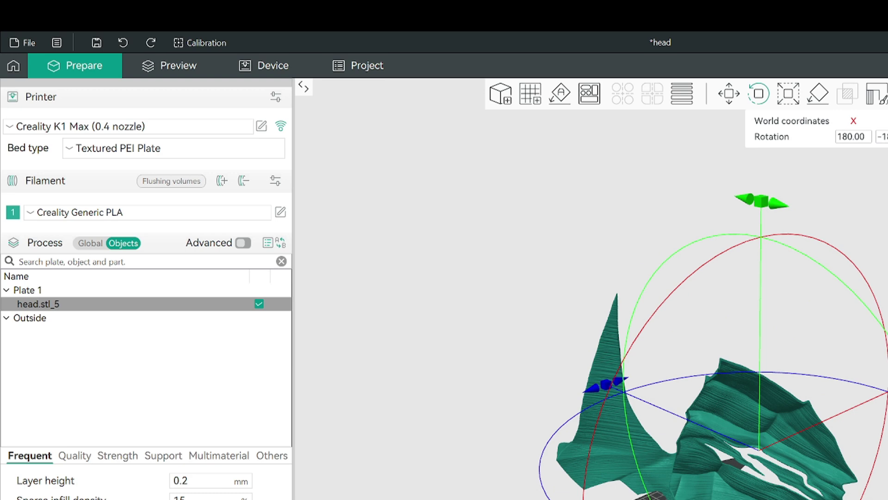
{"action": "left_click_drag", "start_coordinate": [884, 389], "coordinate": [859, 347]}
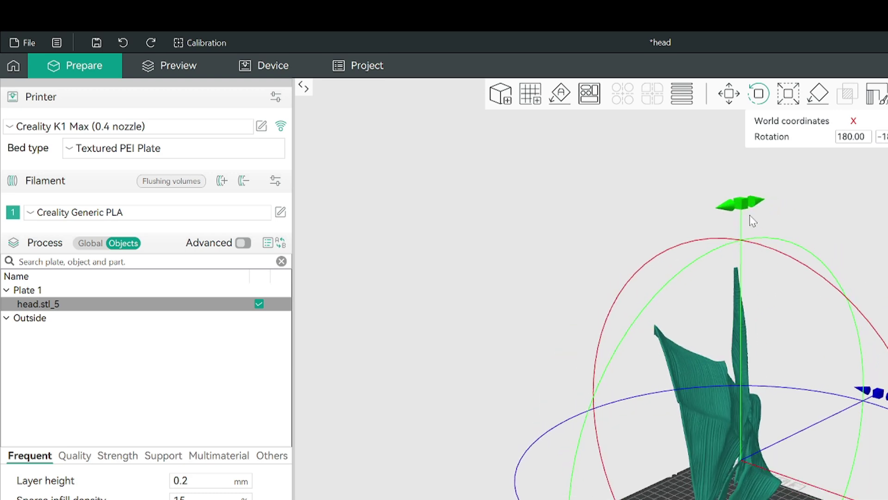
Step: Tilt the horned head piece slightly, to an X rotation of about 178.18°, and deselect it
{"action": "left_click_drag", "start_coordinate": [741, 204], "coordinate": [728, 215]}
{"action": "left_click_drag", "start_coordinate": [886, 499], "coordinate": [887, 480]}
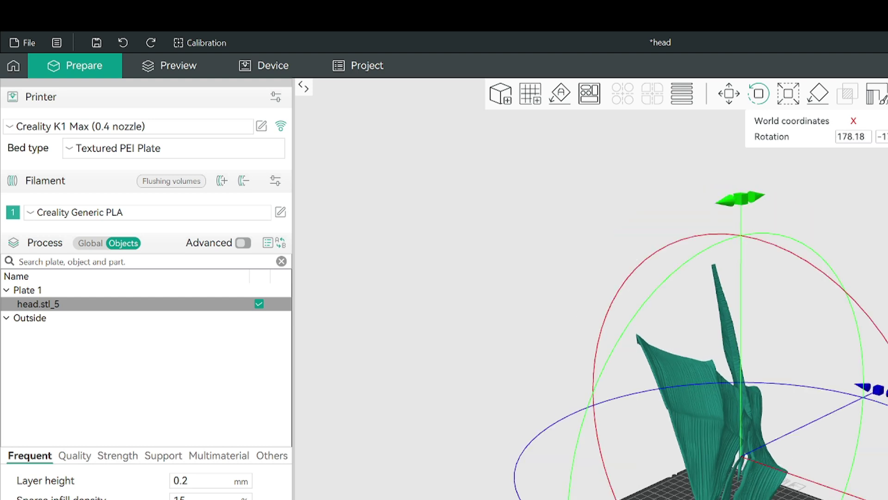
{"action": "left_click", "coordinate": [883, 287]}
{"action": "left_click_drag", "start_coordinate": [856, 287], "coordinate": [887, 280]}
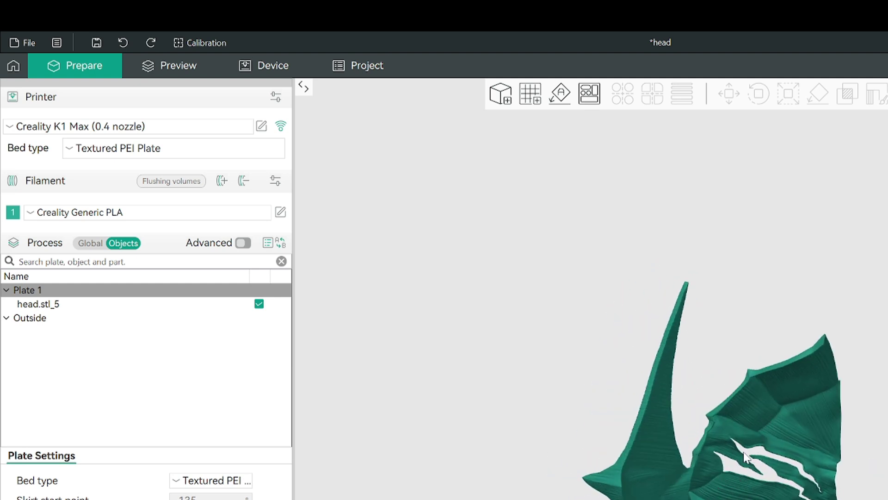
Step: Slice the horned head piece with Tree(auto) supports and examine its overhangs and the supports from several sides
{"action": "mouse_move", "coordinate": [885, 456]}
{"action": "left_mouse_down"}
{"action": "mouse_move", "coordinate": [887, 490]}
{"action": "mouse_move", "coordinate": [884, 463]}
{"action": "left_mouse_up"}
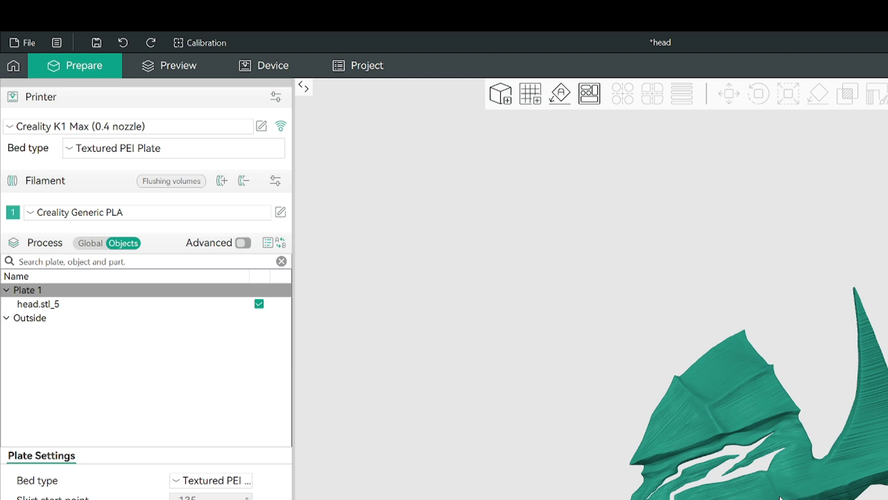
{"action": "scroll", "coordinate": [714, 399], "scroll_direction": "up", "scroll_amount": 5}
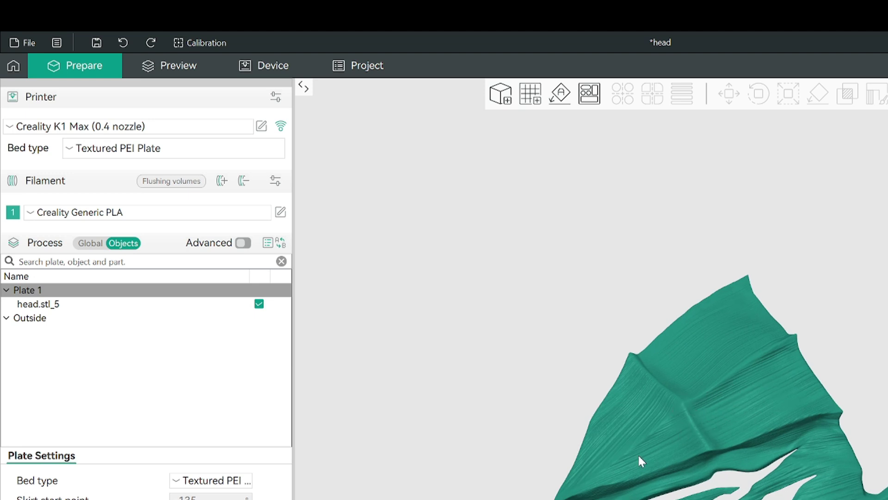
{"action": "left_click_drag", "start_coordinate": [544, 456], "coordinate": [684, 451]}
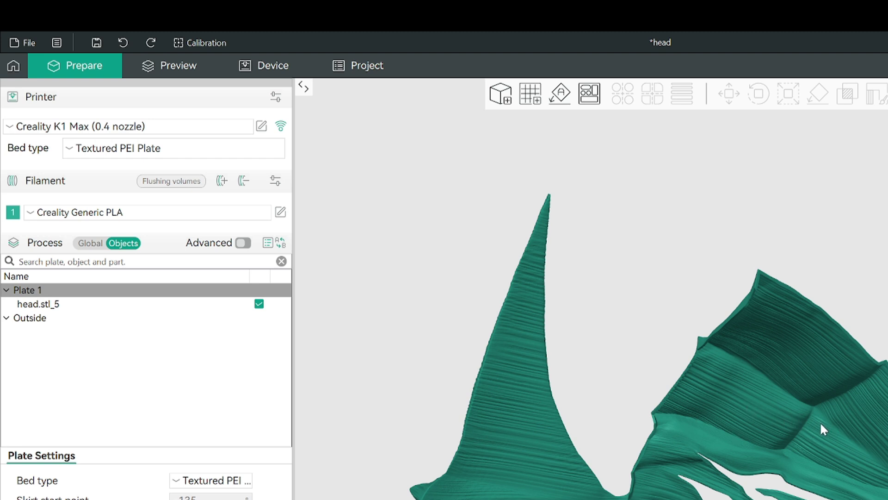
{"action": "left_click_drag", "start_coordinate": [820, 422], "coordinate": [686, 452]}
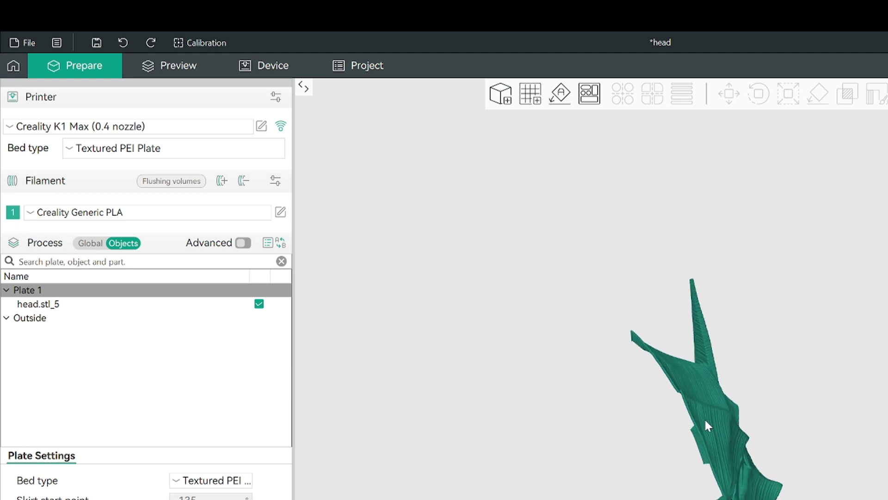
{"action": "left_click_drag", "start_coordinate": [615, 497], "coordinate": [681, 493]}
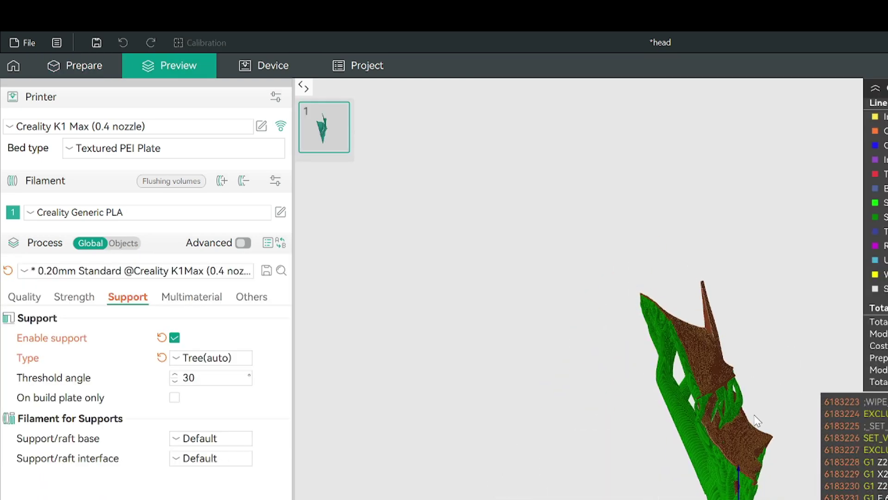
{"action": "left_click_drag", "start_coordinate": [767, 415], "coordinate": [738, 498]}
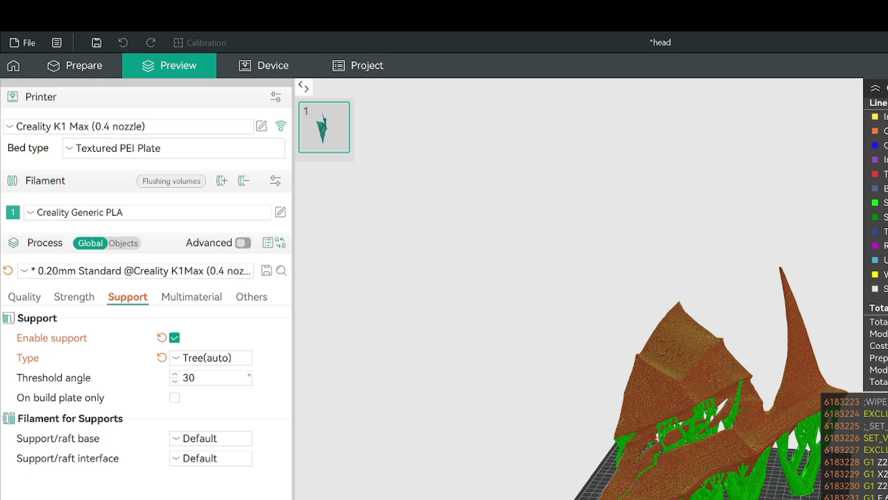
{"action": "scroll", "coordinate": [739, 412], "scroll_direction": "up", "scroll_amount": 1}
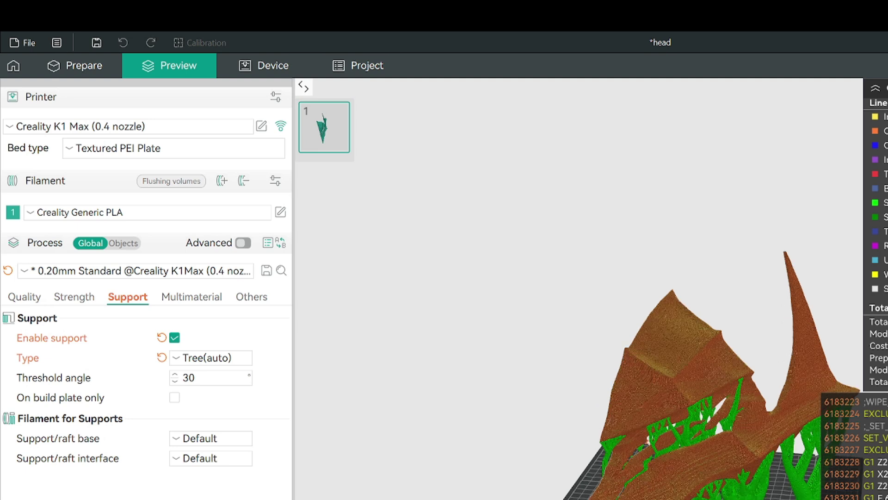